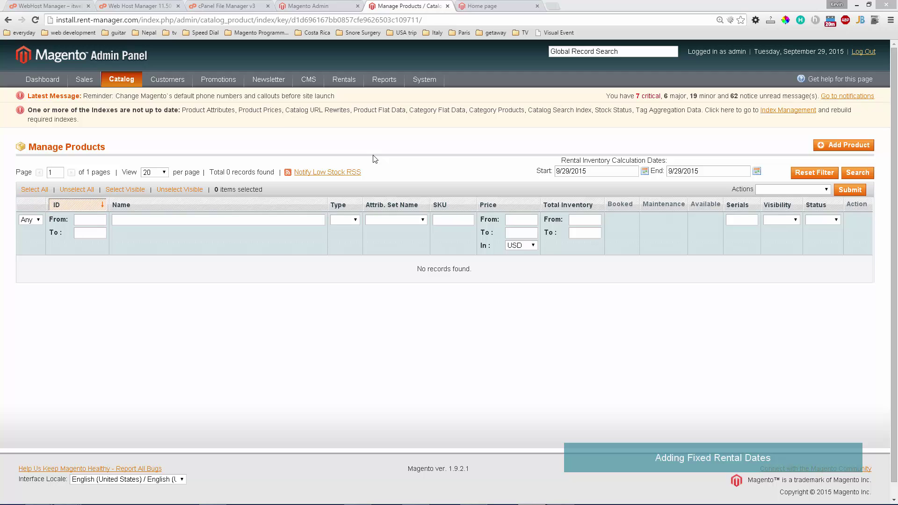
Start a blank Fixed Rental Dates entry from the Rentals > Fixed Rental Dates list.
mouse_move(344, 89)
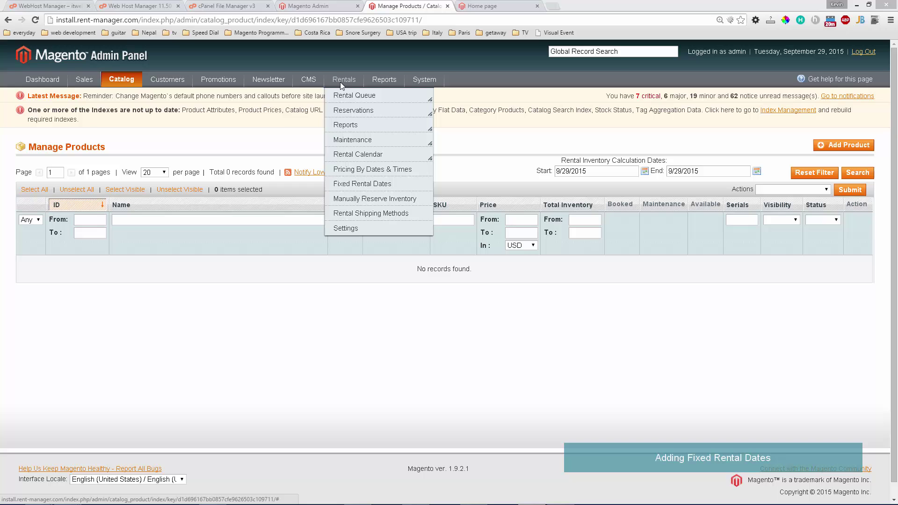
click(369, 187)
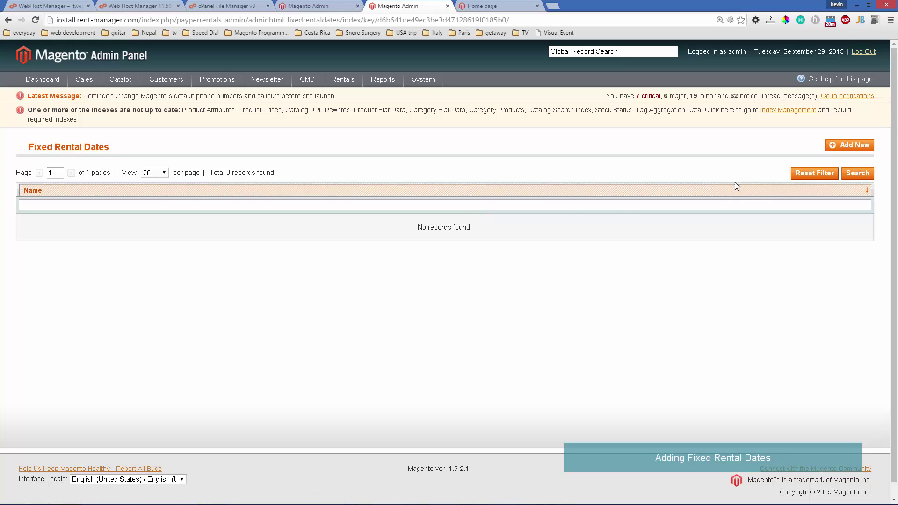
click(835, 145)
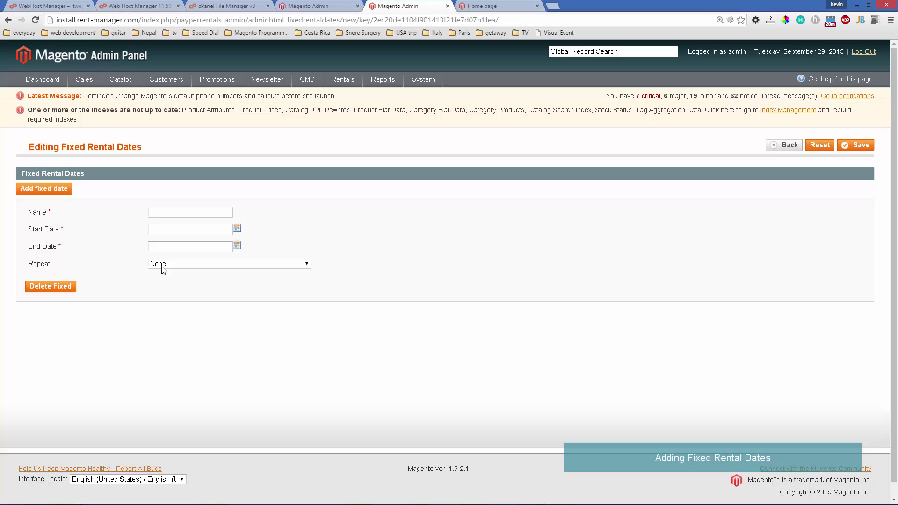
Set Repeat to Monthly and name the fixed date entry Kayak Tour.
click(184, 264)
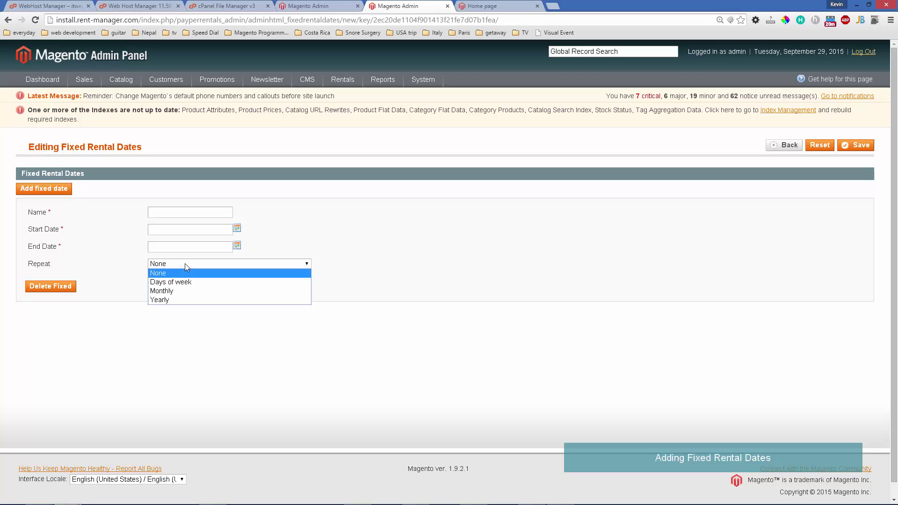
click(194, 289)
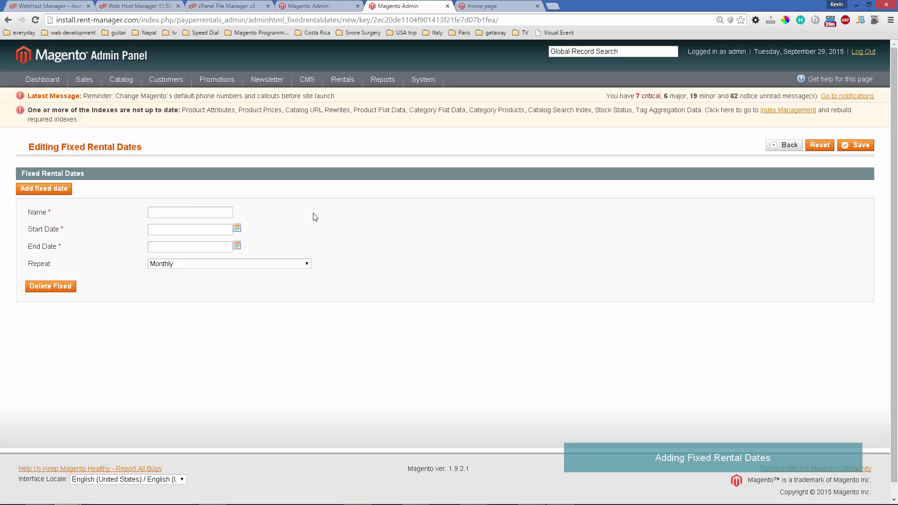
text(Kayak Tour)
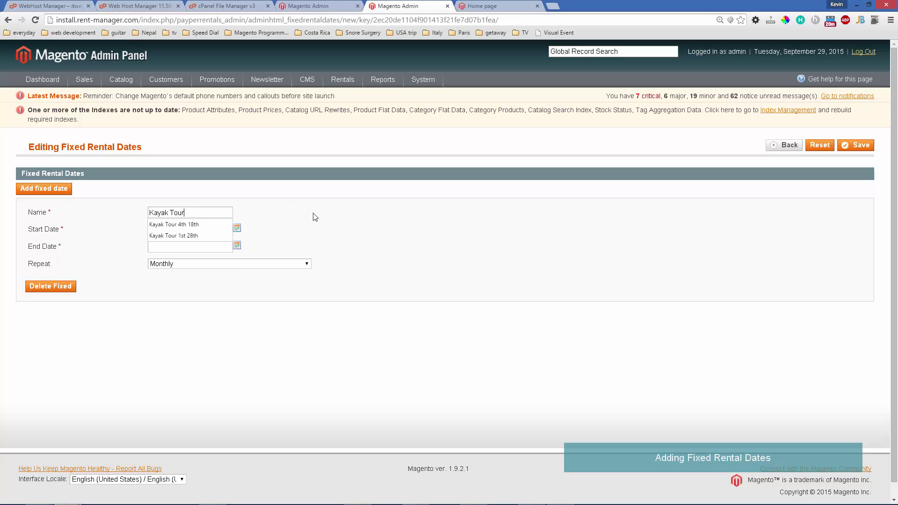
click(315, 217)
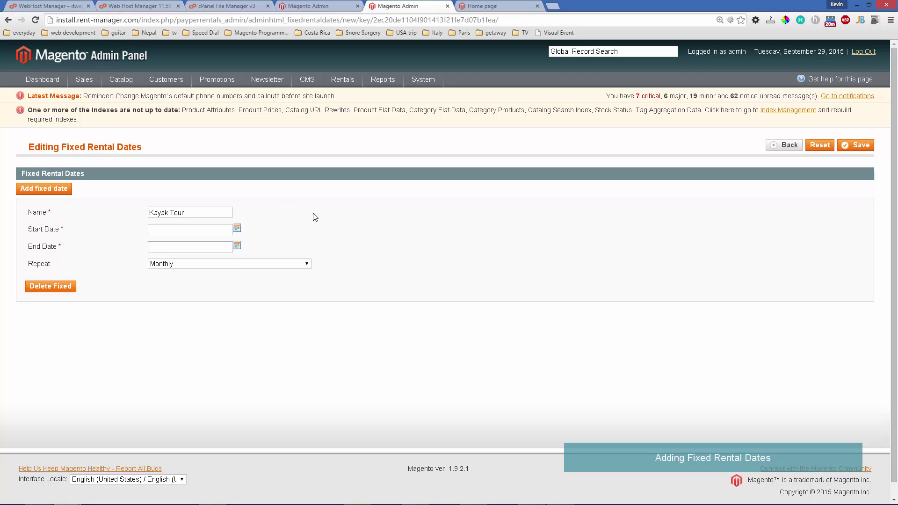
click(238, 228)
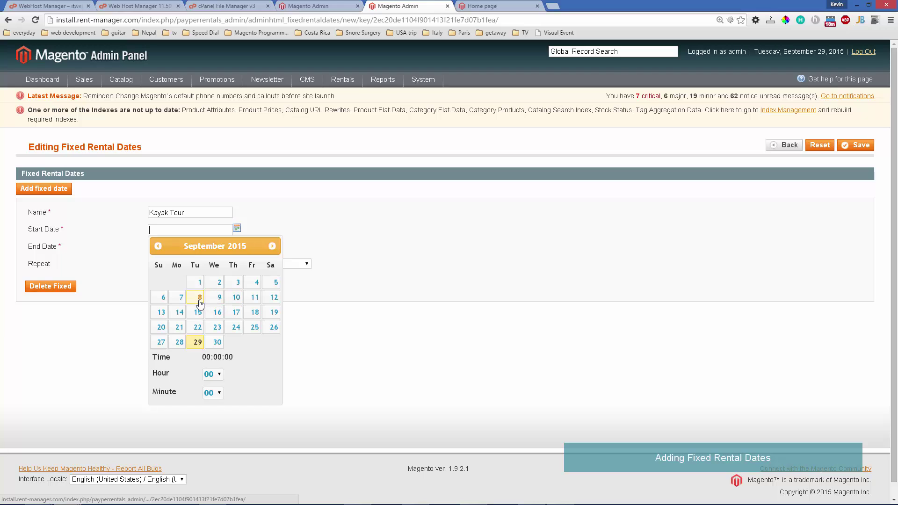
click(177, 299)
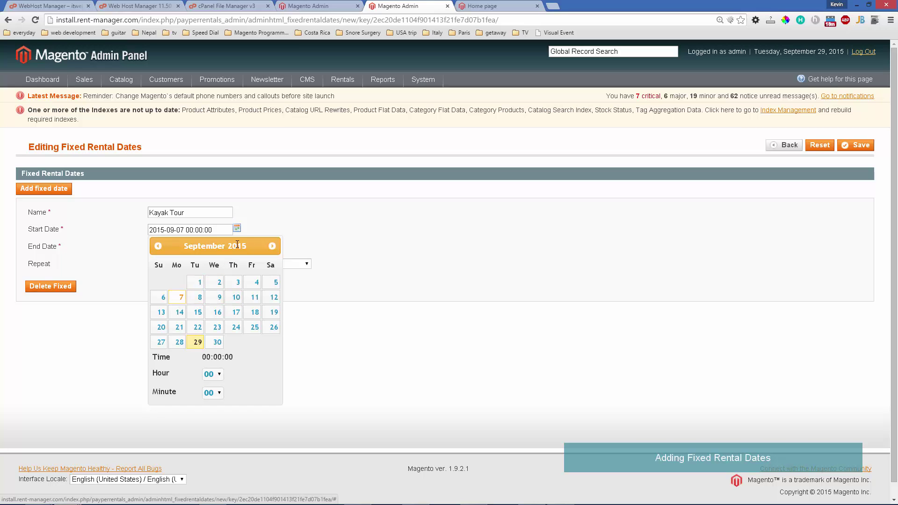
click(218, 377)
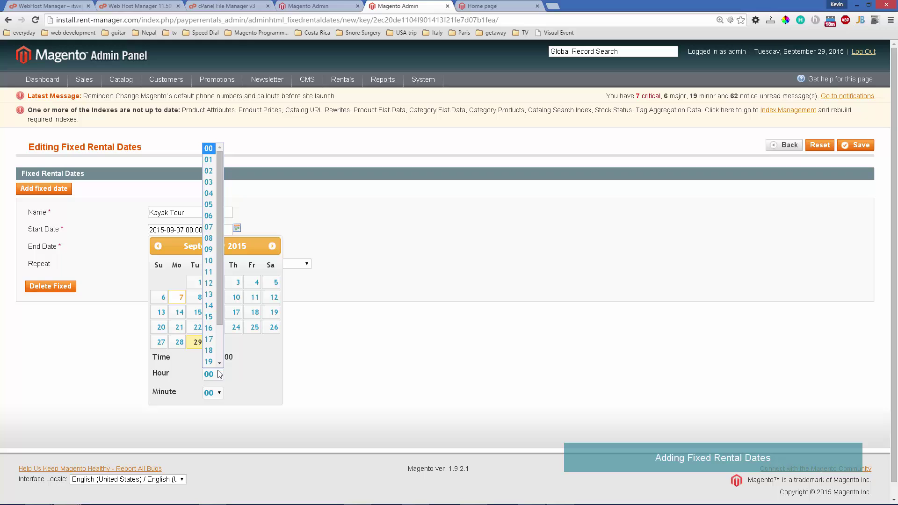
click(209, 239)
click(274, 222)
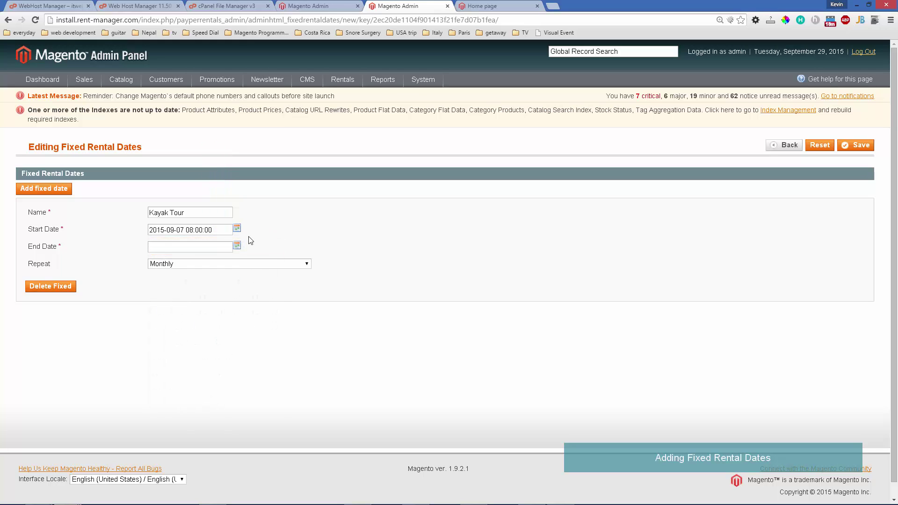
click(237, 245)
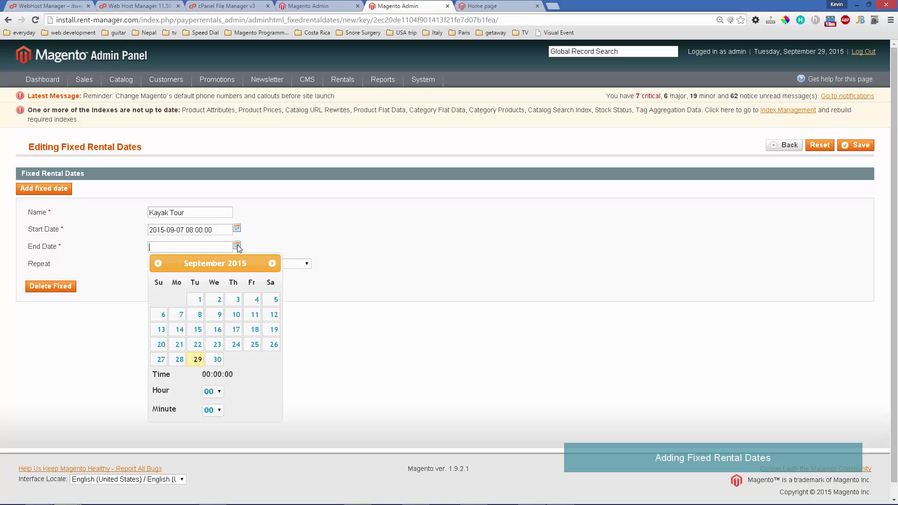
click(181, 320)
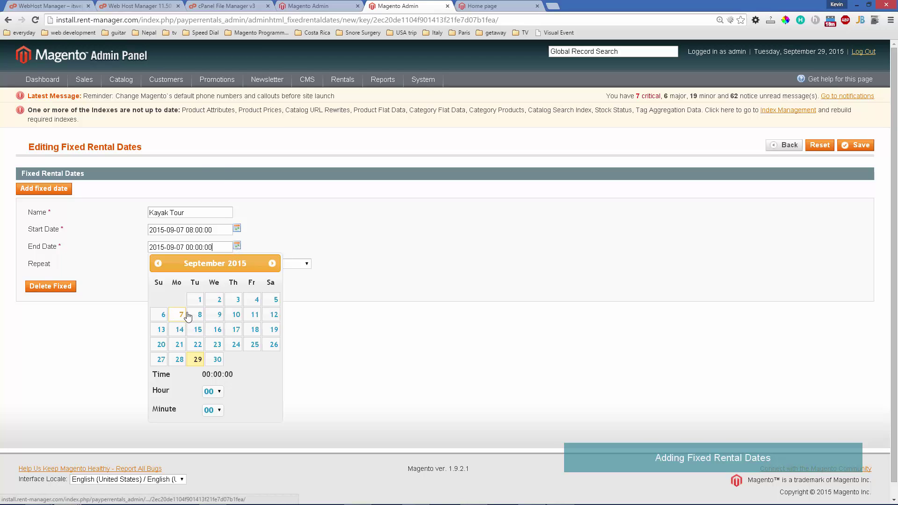
click(213, 392)
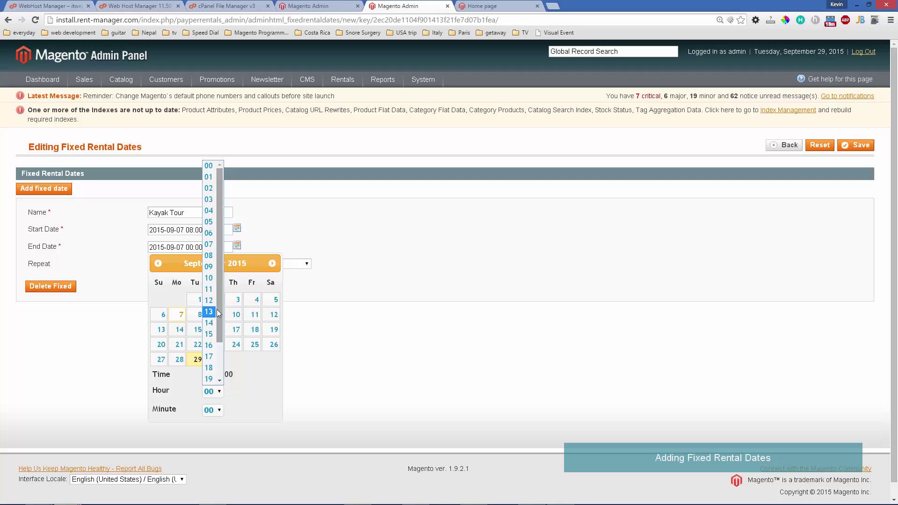
click(212, 326)
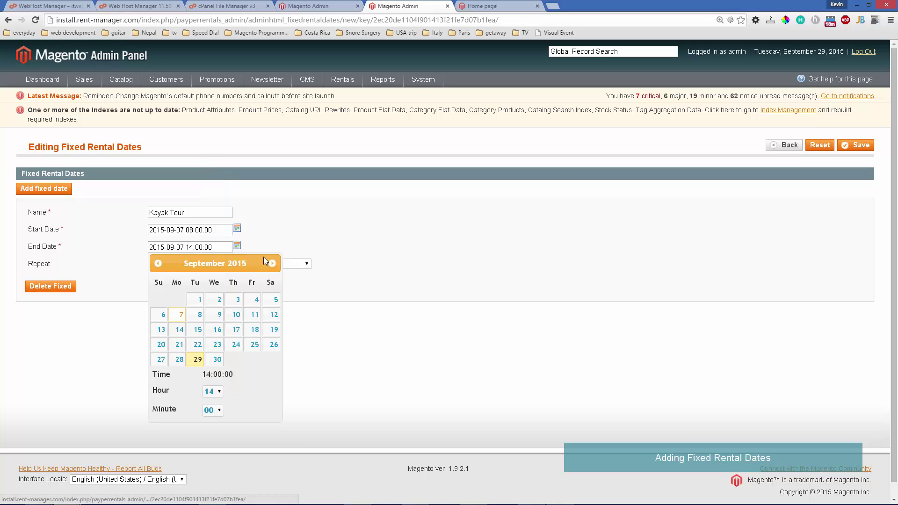
click(279, 230)
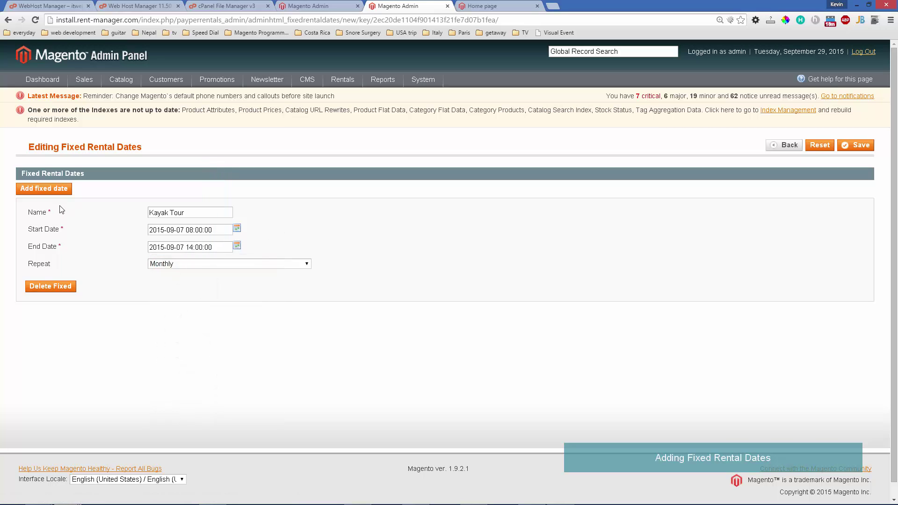
click(68, 191)
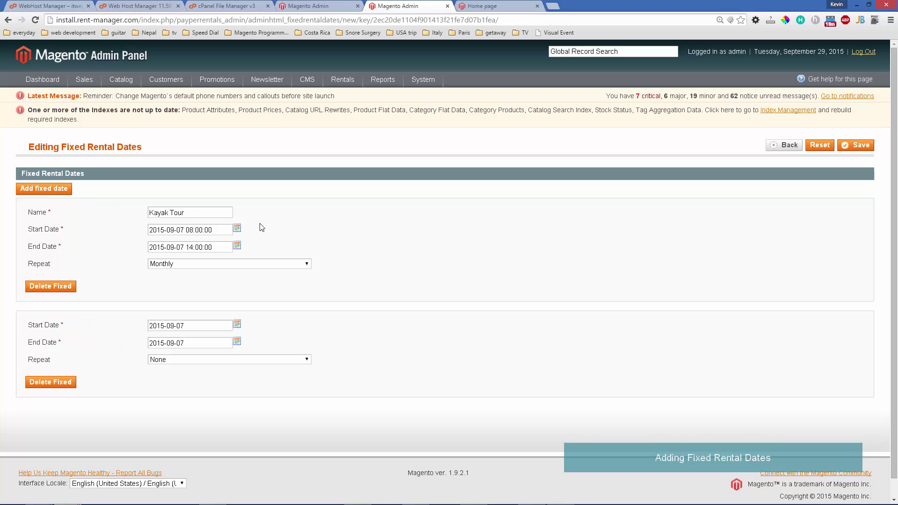
click(237, 324)
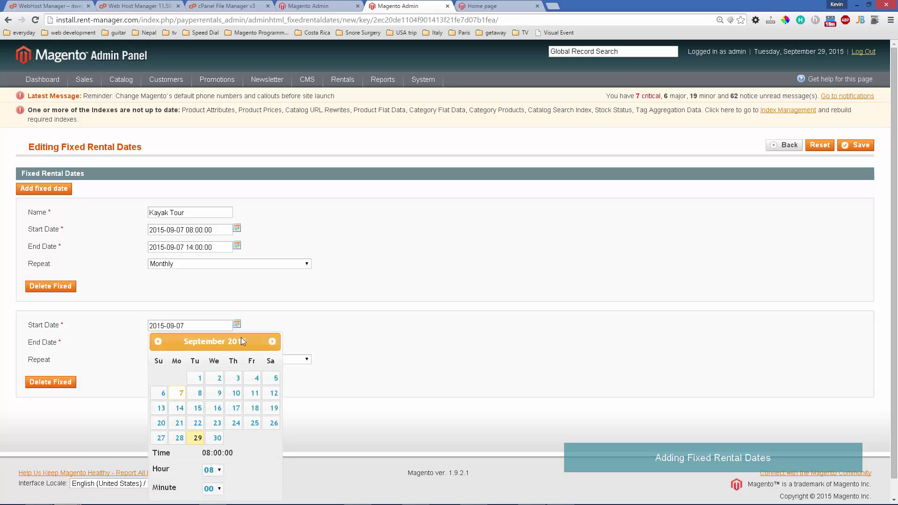
click(216, 411)
click(316, 336)
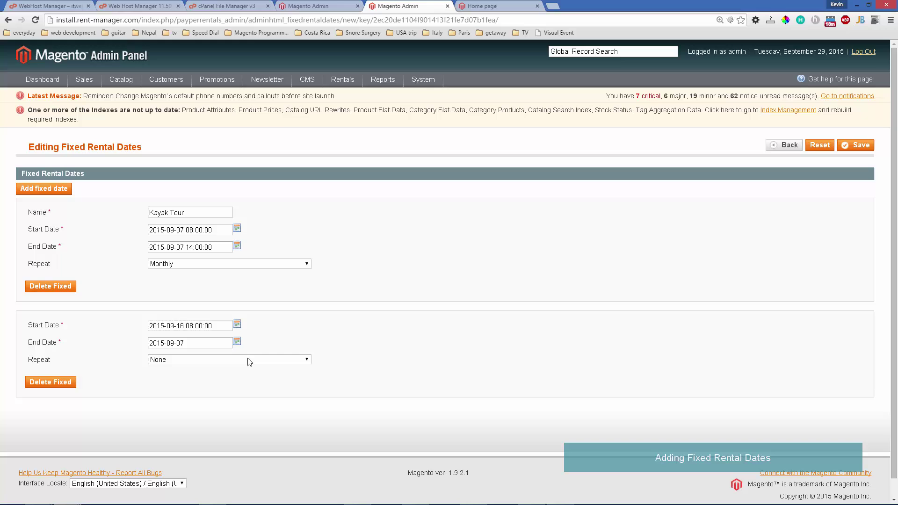
click(237, 341)
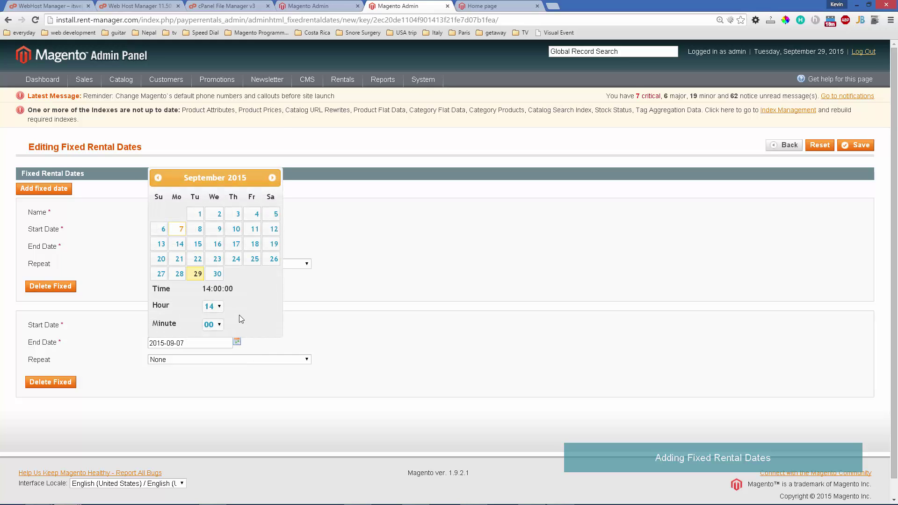
click(217, 243)
click(317, 332)
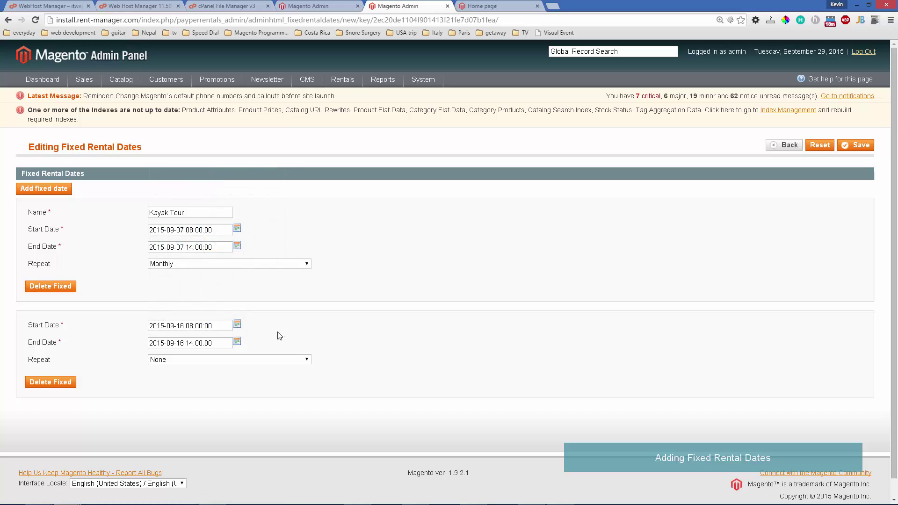
click(223, 360)
click(225, 390)
Save the Kayak Tour fixed dates and start a new Reservation-type product.
click(853, 145)
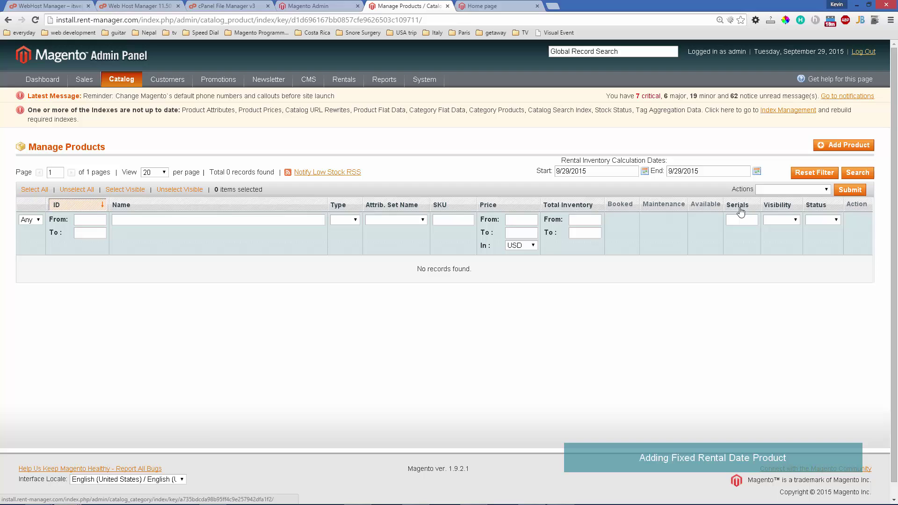
click(835, 145)
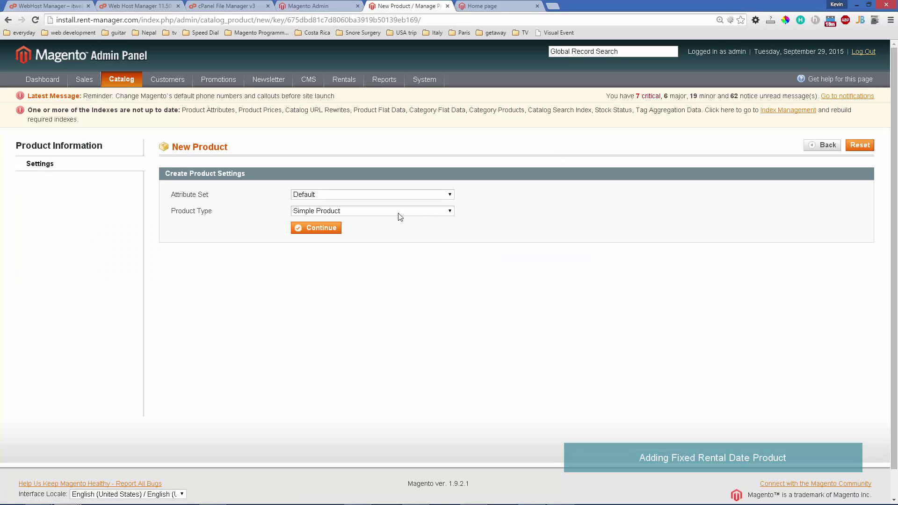
click(400, 216)
click(345, 275)
click(322, 230)
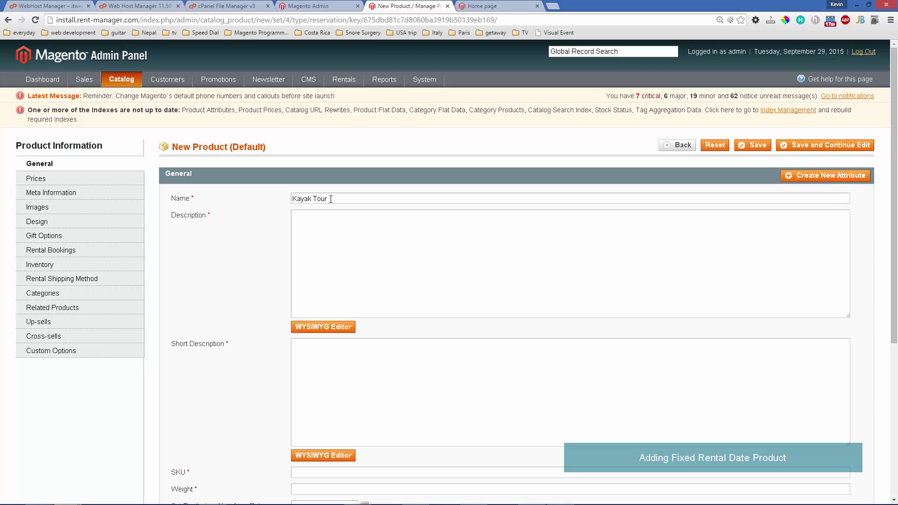
Copy the name Kayak Tour into Description, Short Description and SKU.
drag(330, 200, 263, 200)
key(ctrl+c)
click(324, 233)
key(ctrl+v)
click(349, 391)
key(ctrl+v)
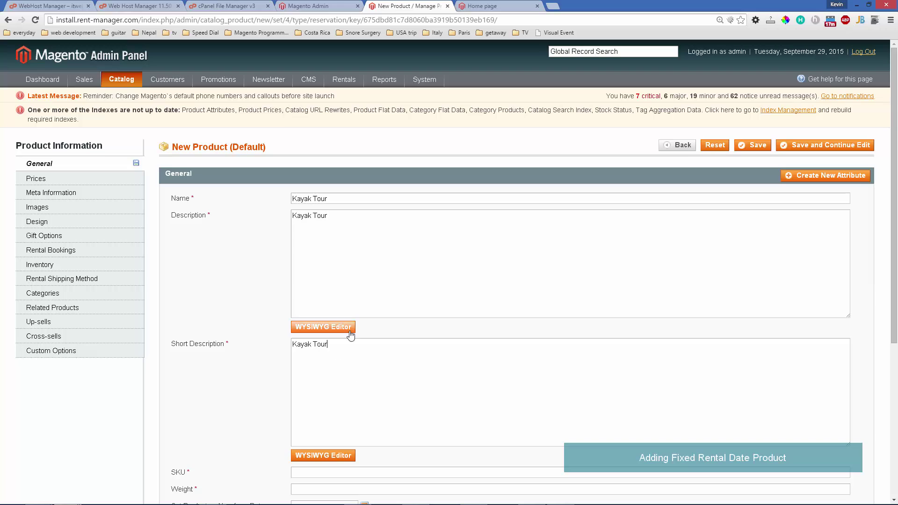
scroll(336, 344, down, 2)
key(ctrl+v)
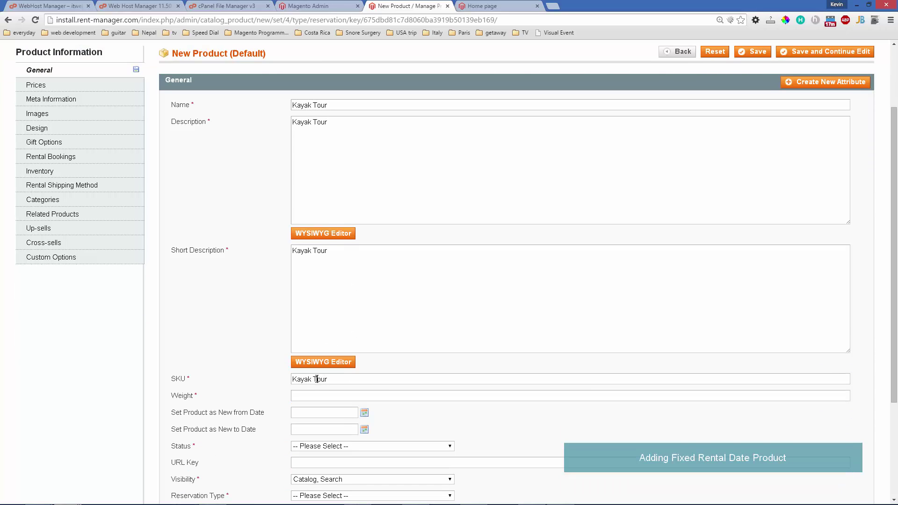
Set the product weight to 1 and its status to Enabled.
click(322, 400)
text(1)
scroll(322, 400, down, 3)
click(325, 307)
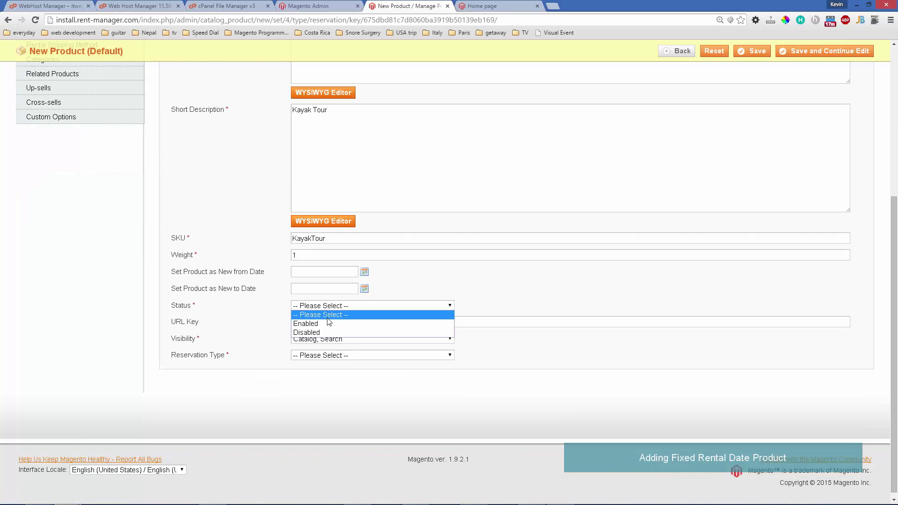
click(328, 325)
click(330, 356)
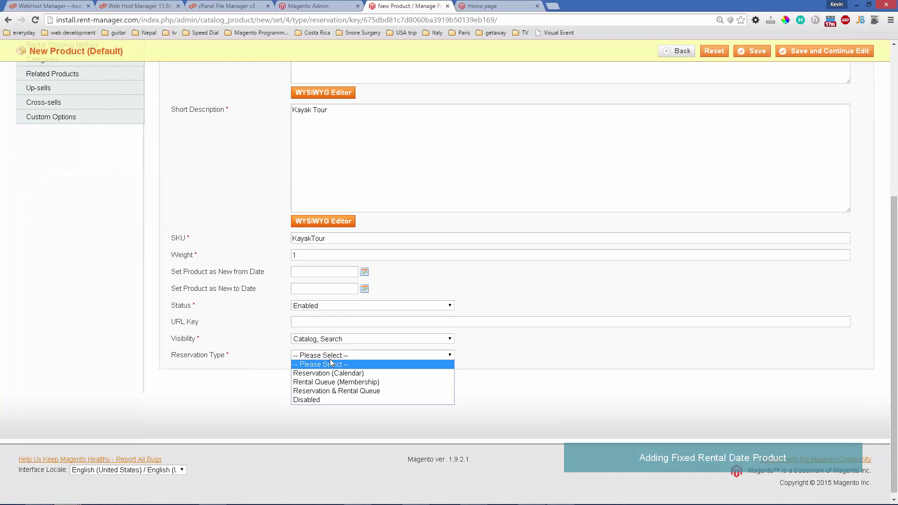
Choose calendar reservation type and add a pricing rule of 6 Hours at 50.
click(332, 372)
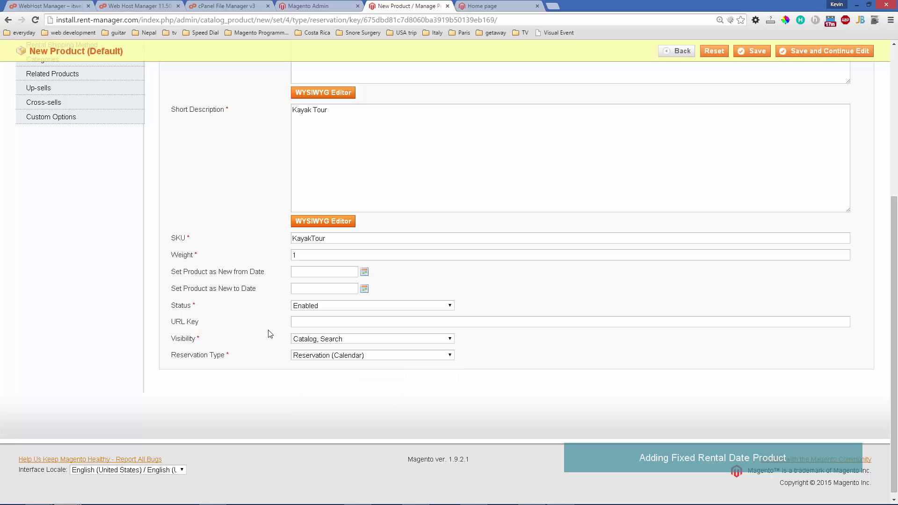
scroll(257, 307, up, 5)
click(85, 181)
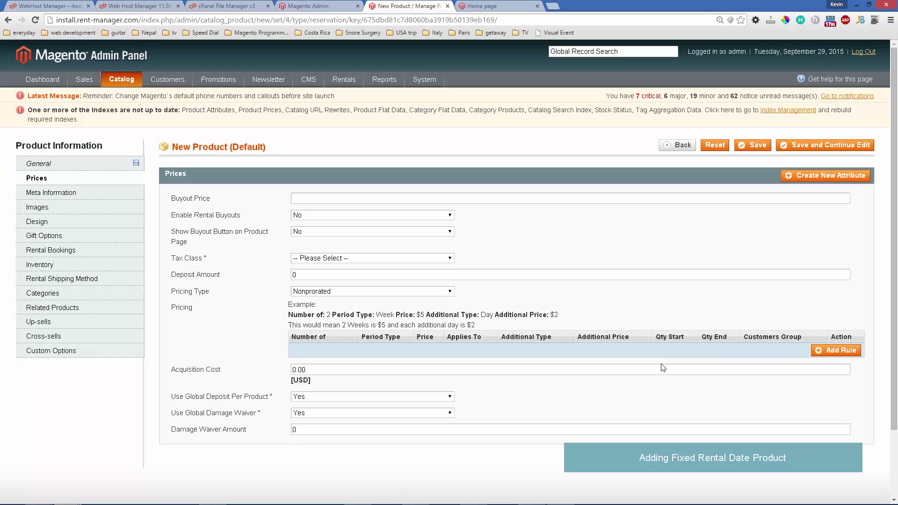
click(821, 354)
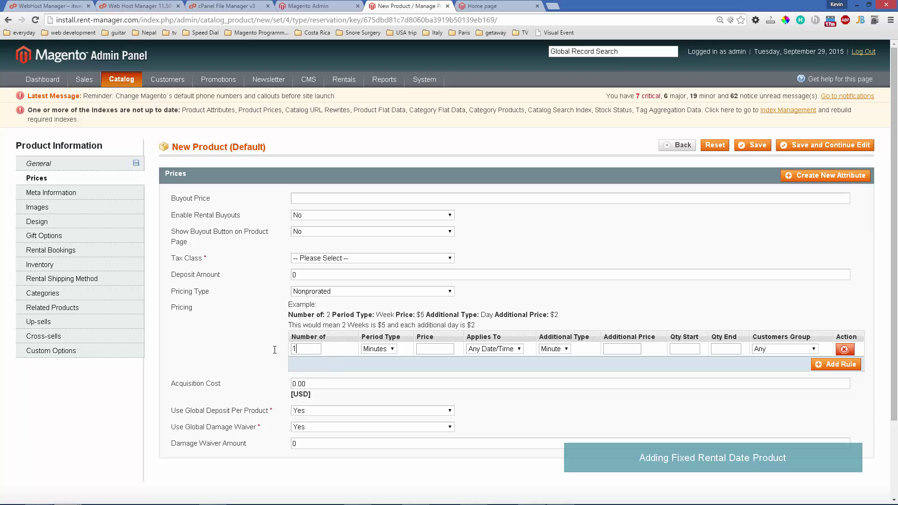
key(BackSpace)
text(4)
text(6)
click(388, 349)
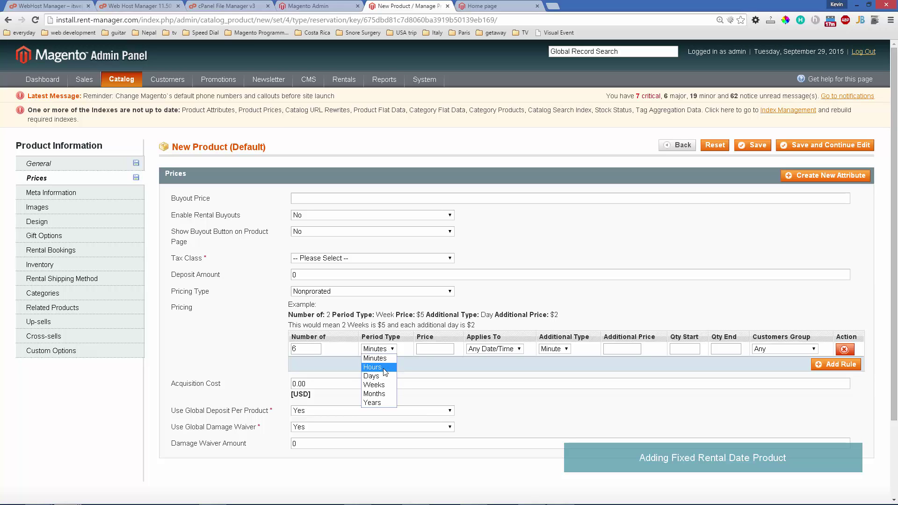
click(376, 368)
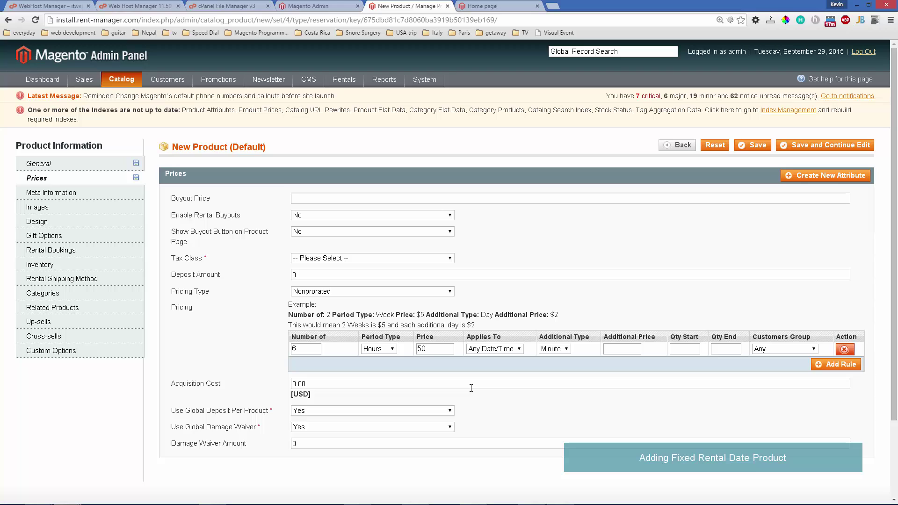
Set the product's tax class to Taxable Goods.
click(325, 260)
click(327, 283)
click(73, 257)
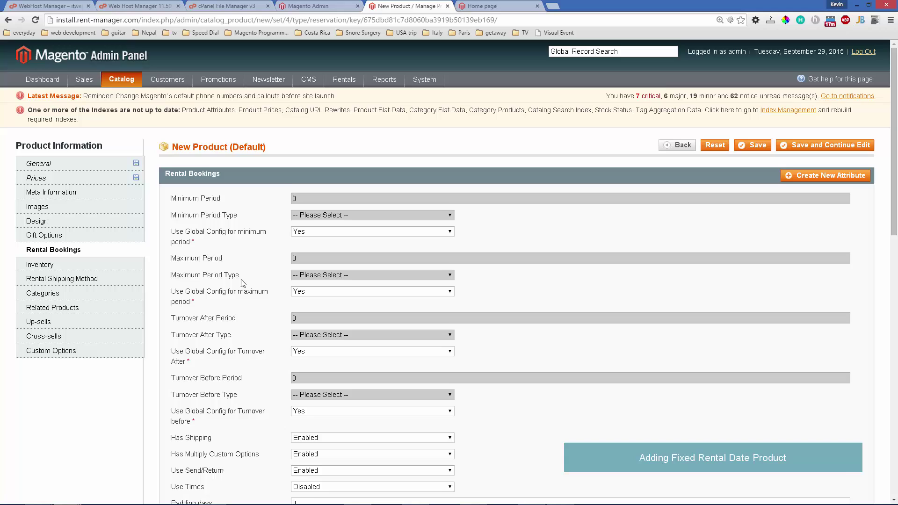
Set Use Times to Enabled in the rental booking settings.
scroll(243, 284, down, 1)
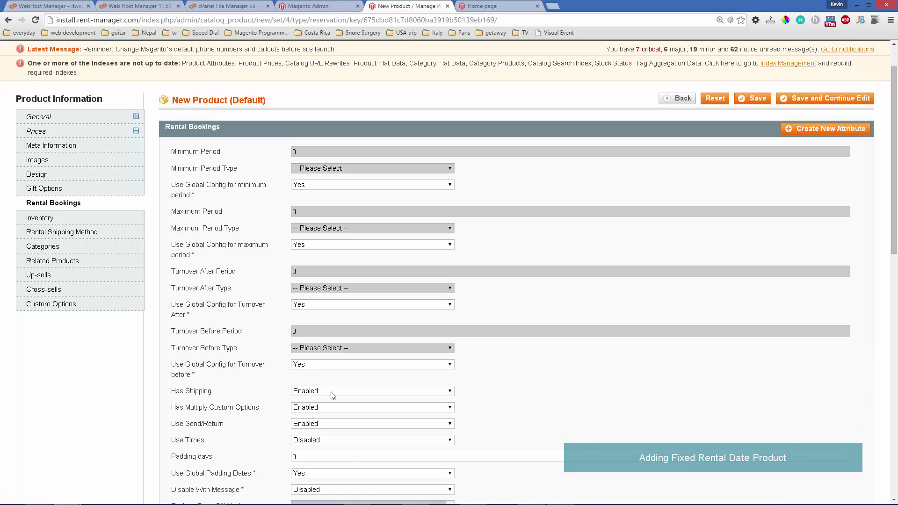
click(383, 441)
click(374, 458)
scroll(235, 325, up, 1)
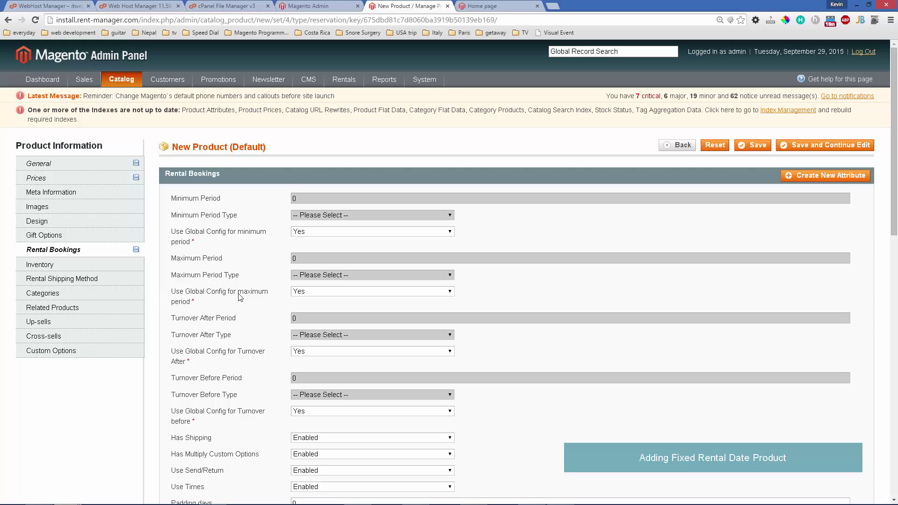
Set Use fixed rental dates to Kayak Tour.
scroll(240, 298, down, 5)
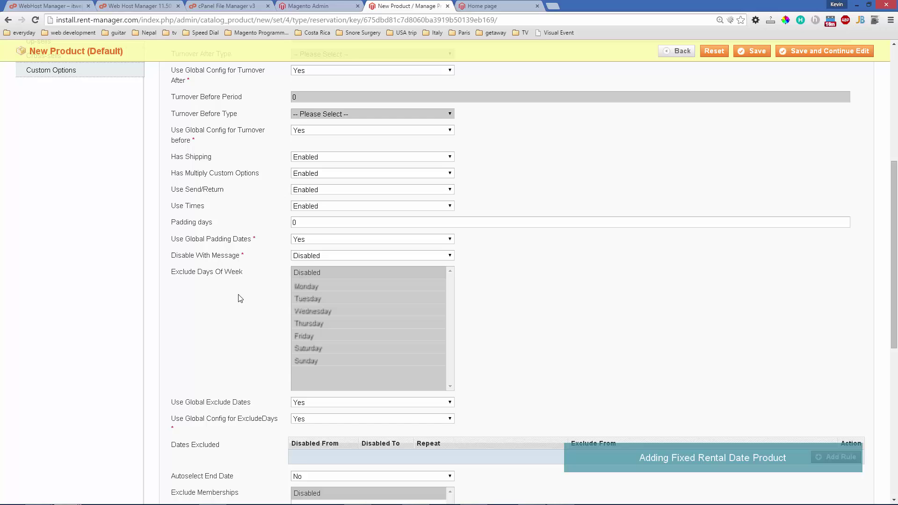
scroll(240, 298, down, 6)
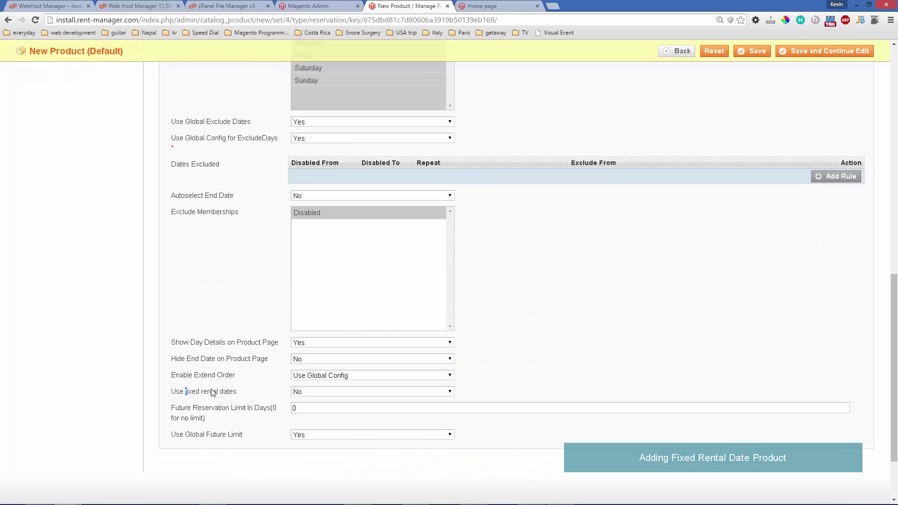
mouse_move(212, 393)
mouse_down()
mouse_move(229, 395)
mouse_move(207, 394)
mouse_up()
click(299, 393)
click(327, 411)
scroll(262, 302, up, 15)
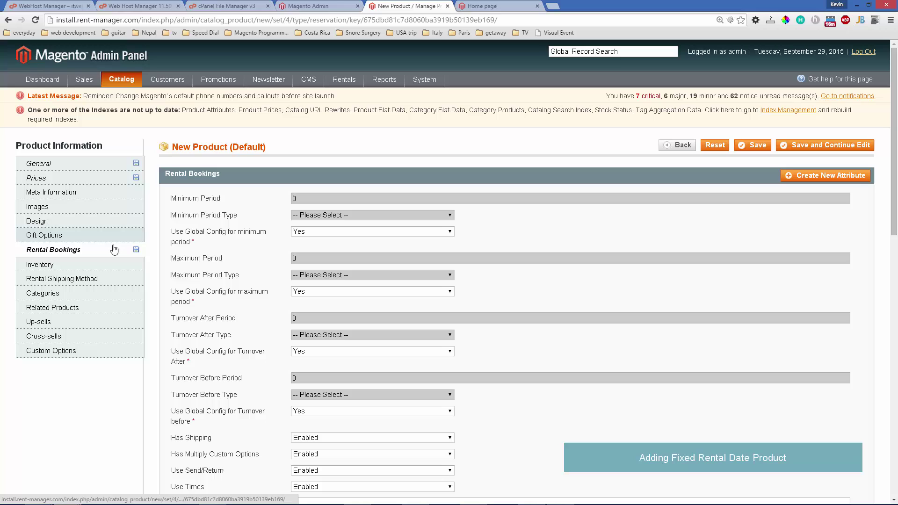
Set the product's stock quantity to 5.
click(83, 270)
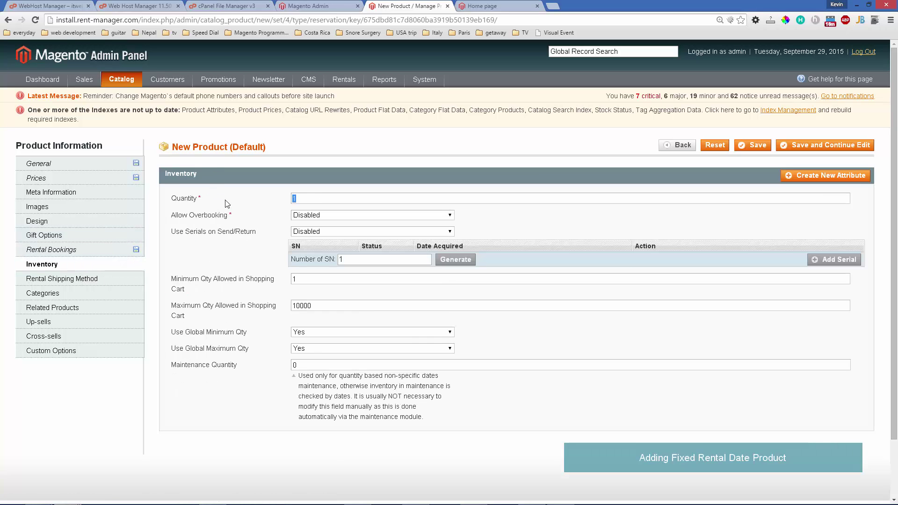
text(5)
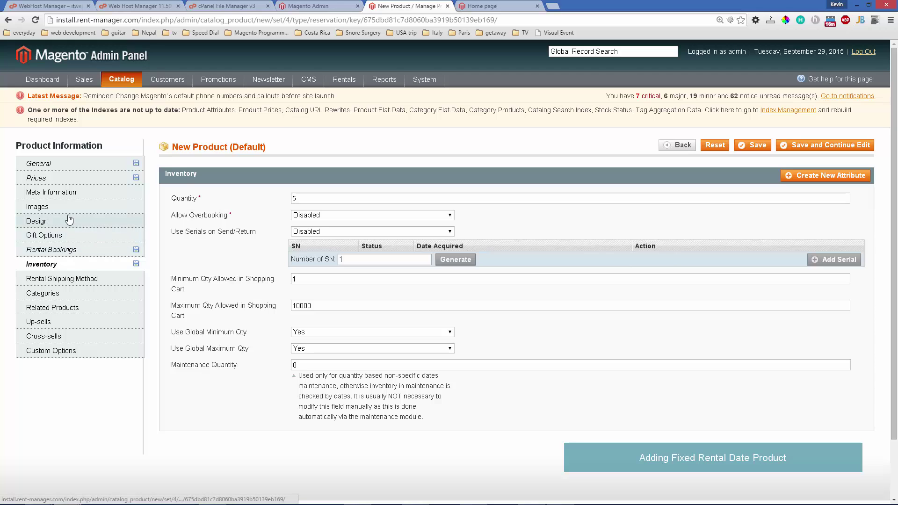
click(70, 207)
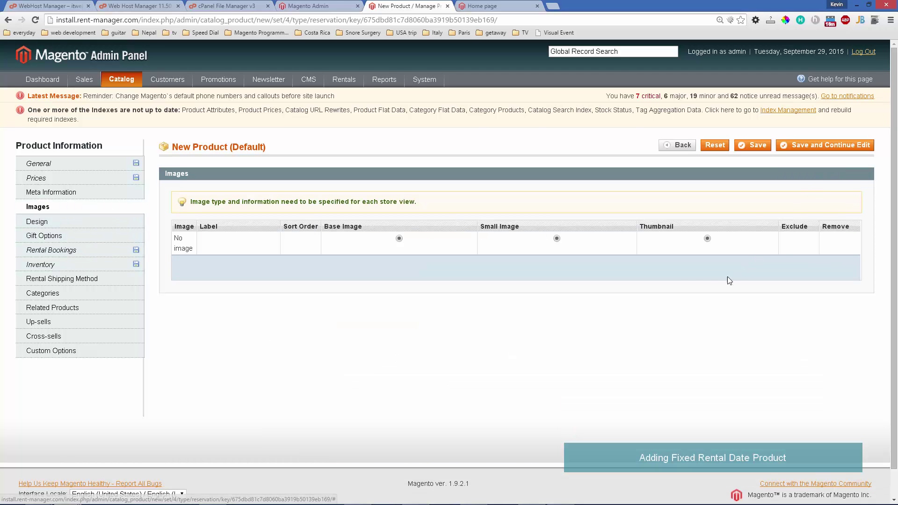
Upload kayaking-tour-obx-alligator-river.jpg and make it the base image.
click(730, 266)
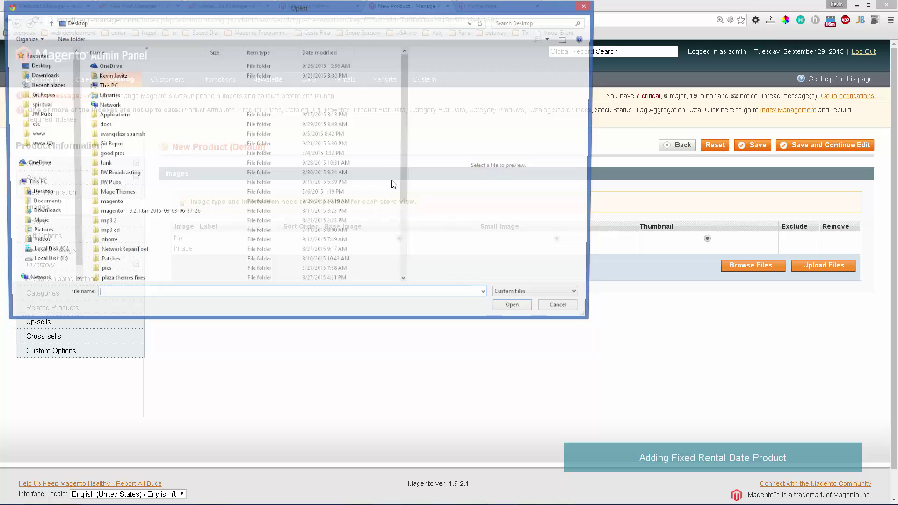
drag(405, 97, 405, 169)
double_click(141, 251)
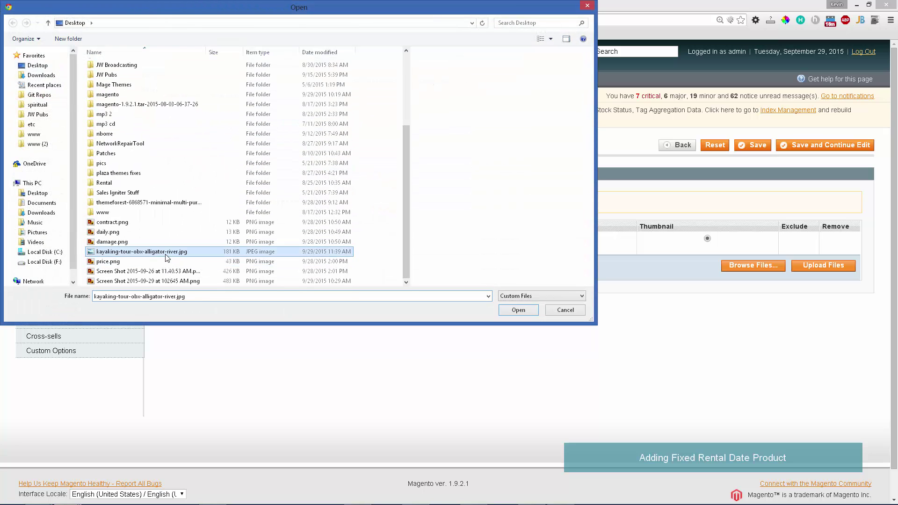
click(838, 270)
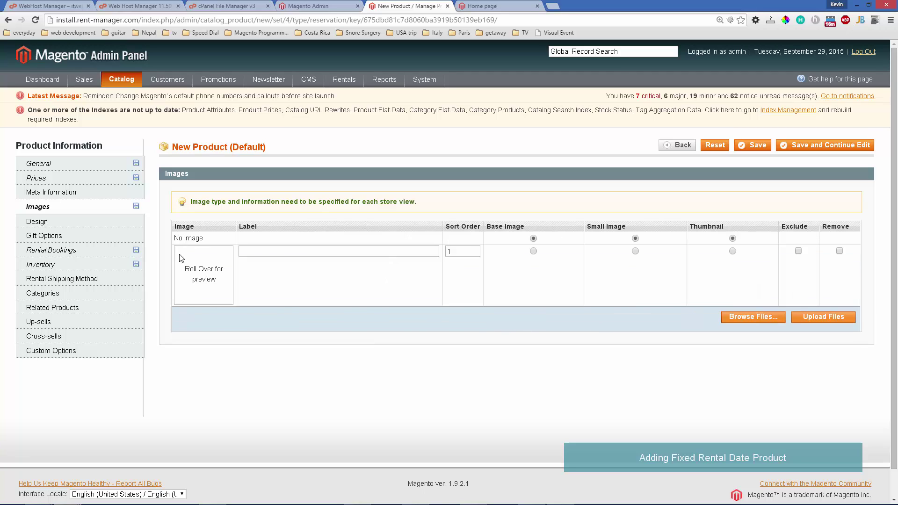
click(534, 252)
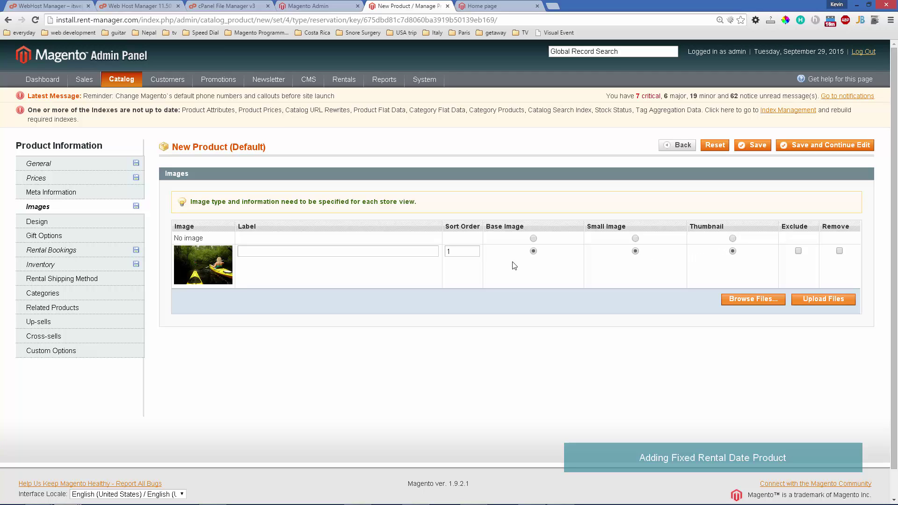
click(91, 293)
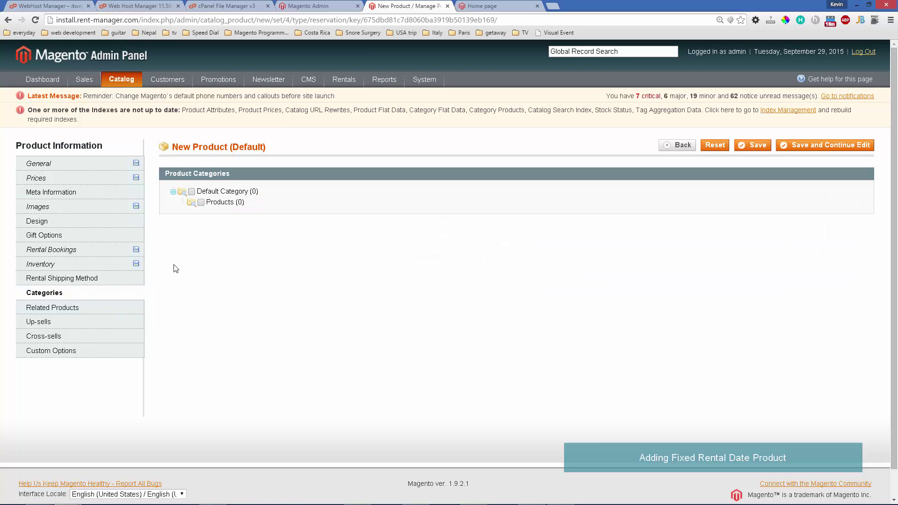
Assign Kayak Tour to the Products category, save it, and go to the storefront home tab.
click(201, 203)
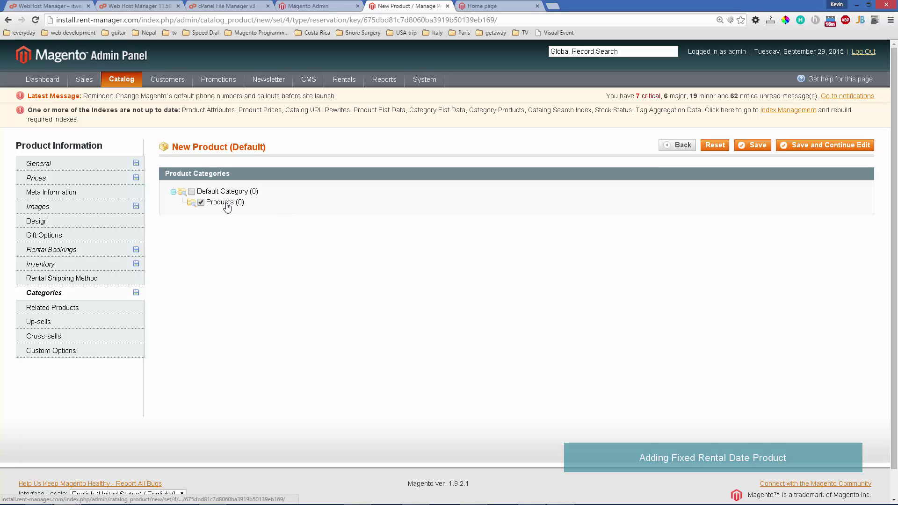
click(754, 145)
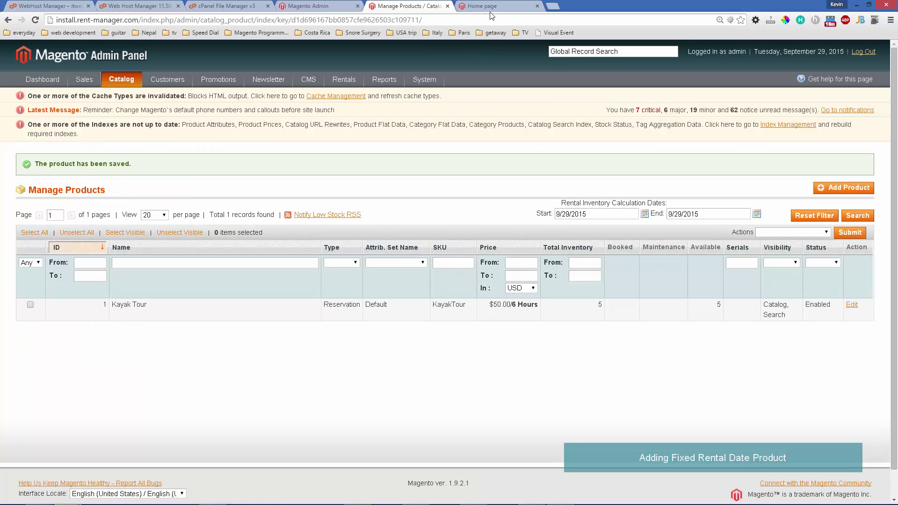
click(497, 8)
Open the Kayak Tour product page from the storefront's Products category.
click(133, 96)
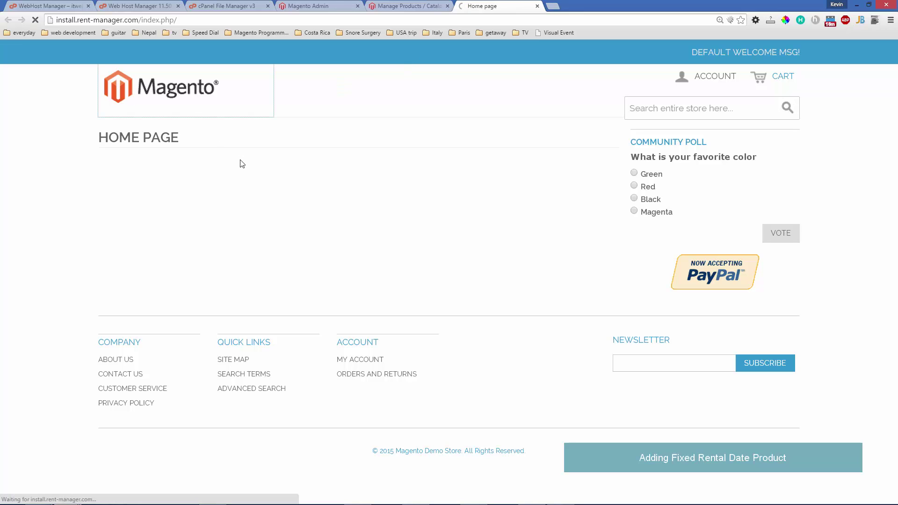
click(134, 136)
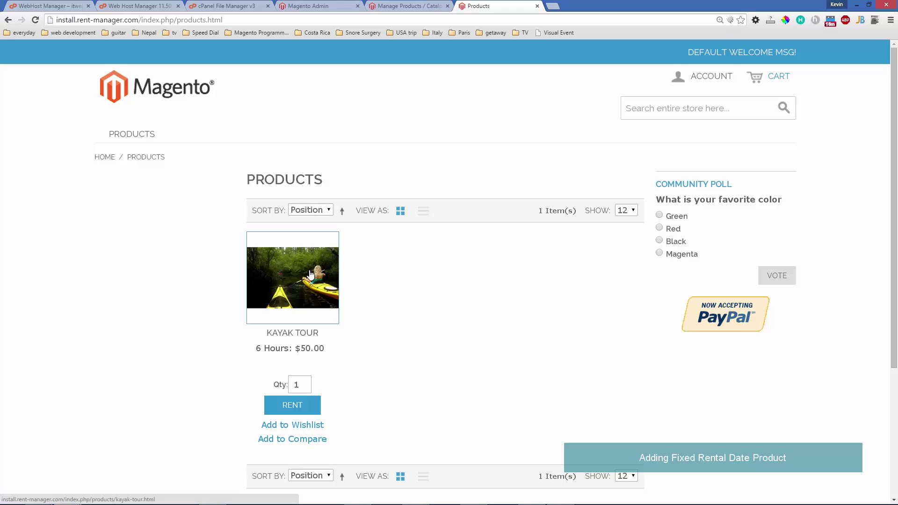
click(310, 274)
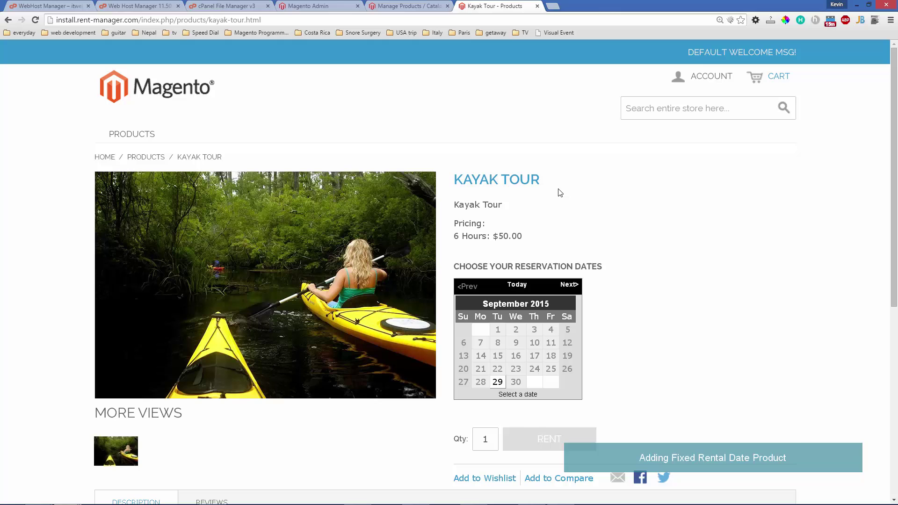
Pick the fixed 7 October 2015 slot in the calendar and rent it.
scroll(561, 193, down, 1)
click(567, 238)
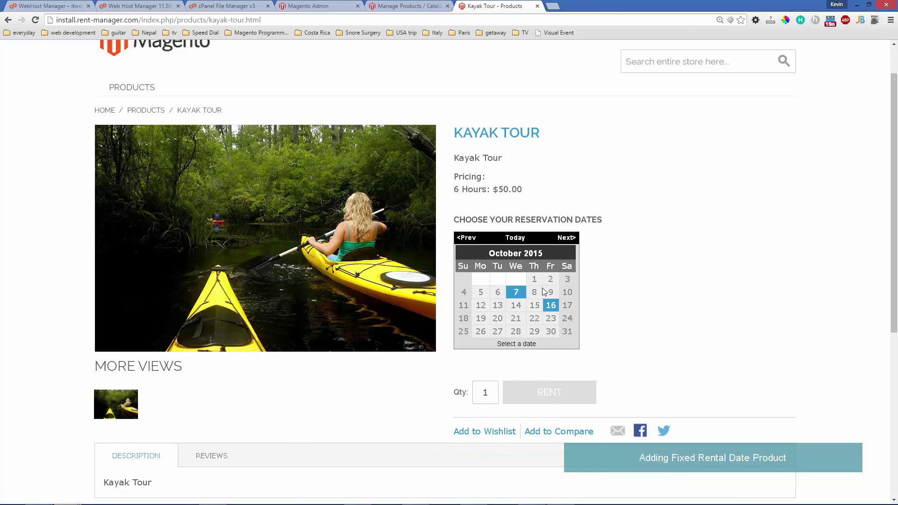
click(568, 240)
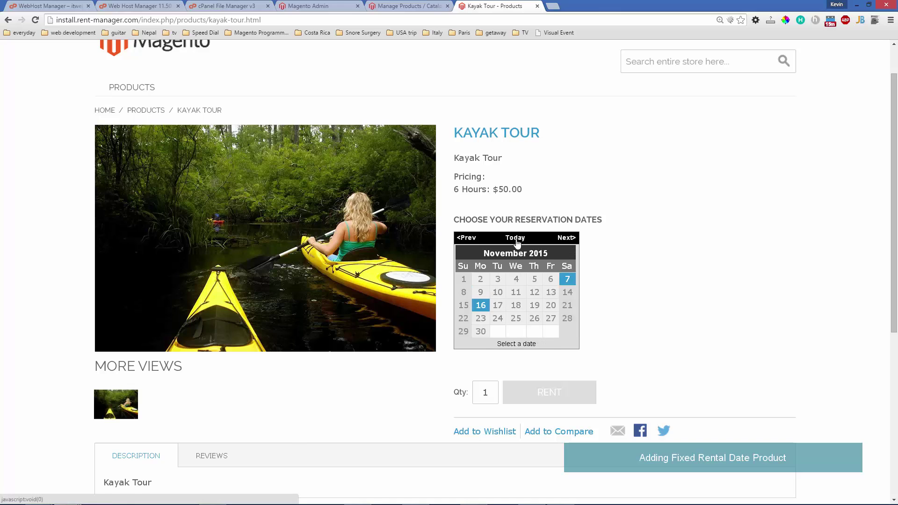
click(468, 238)
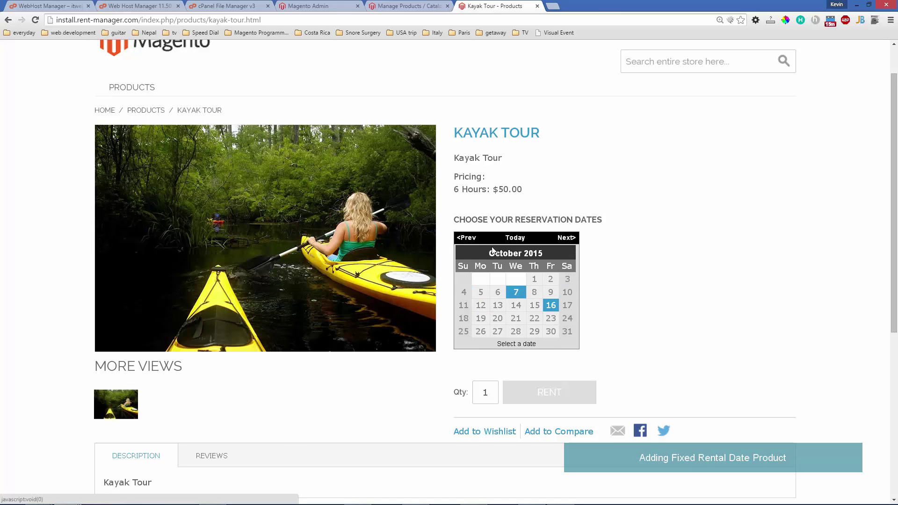
click(516, 293)
scroll(663, 283, down, 1)
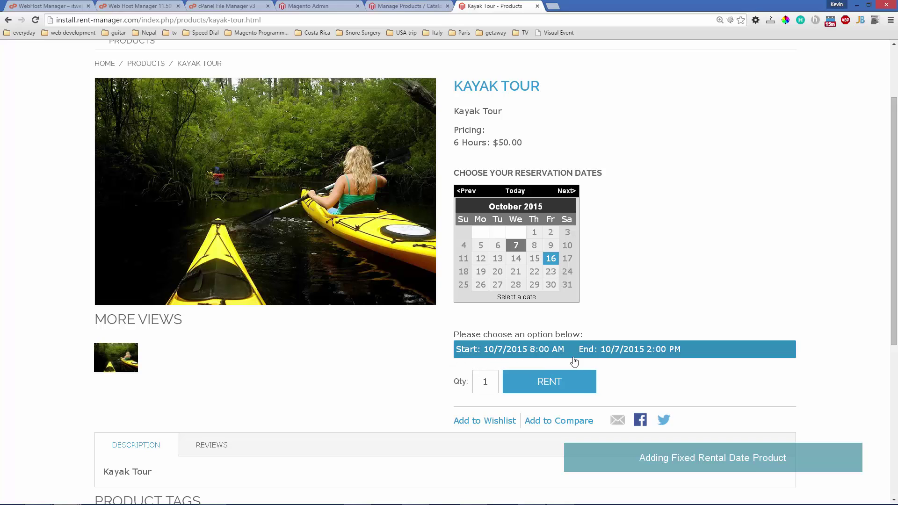
click(578, 381)
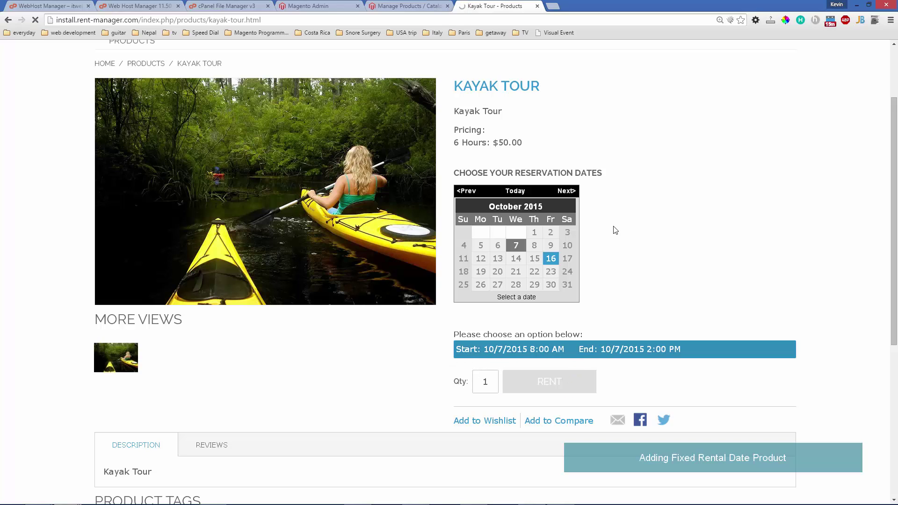